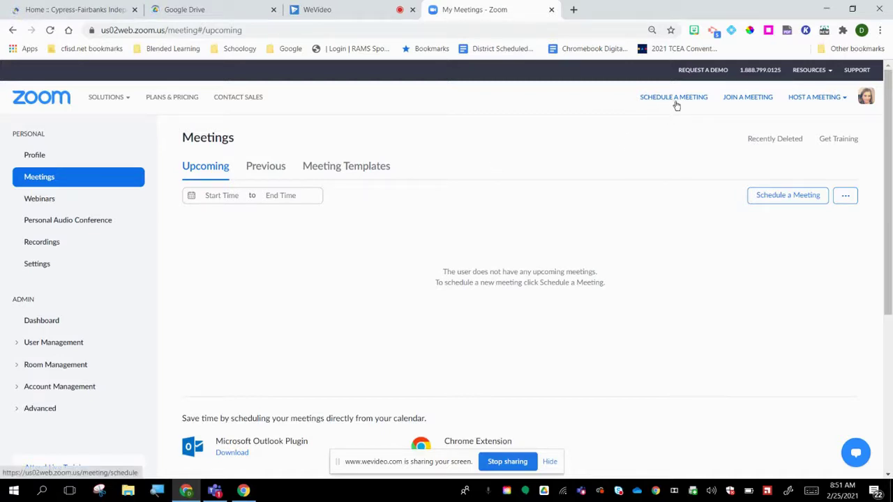
Step: Schedule a new meeting titled '1st period' starting at 7:30 AM on 02/25/2021
left_click(788, 196)
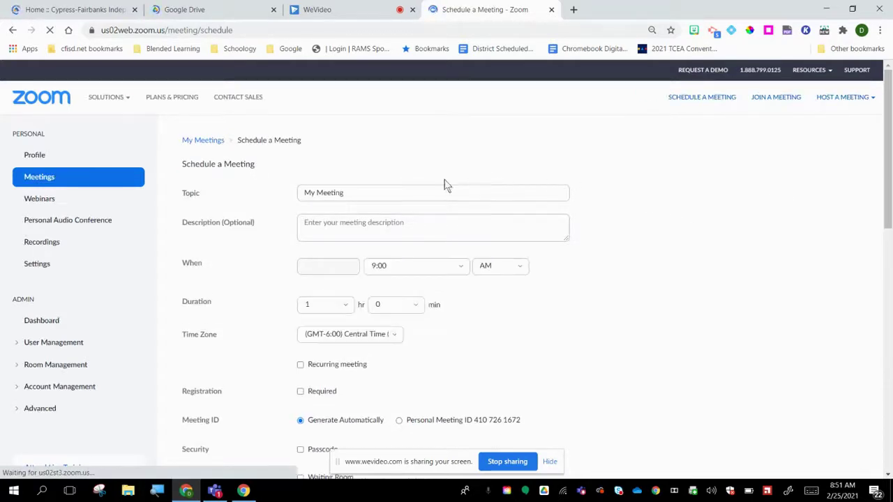
triple_click(354, 193)
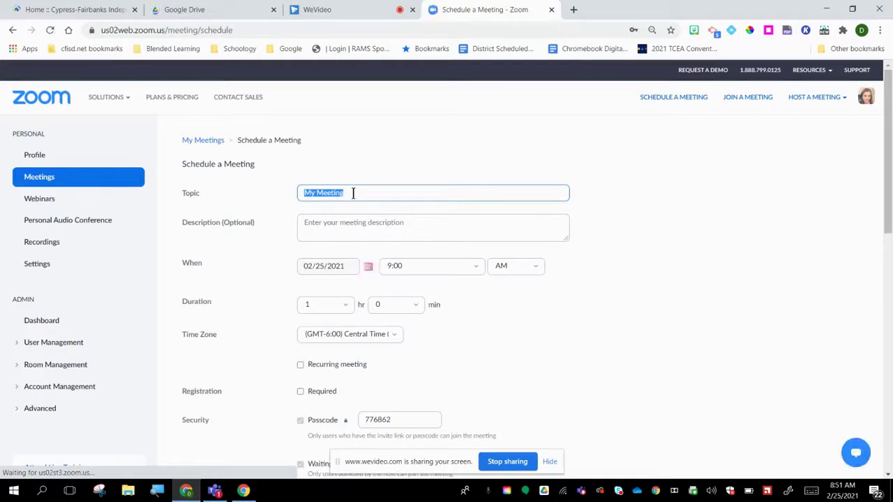
type("1st period")
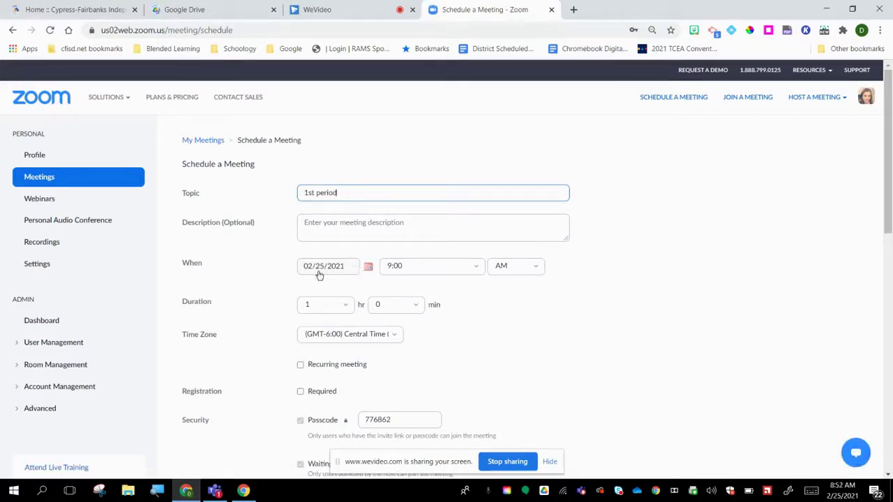
left_click(477, 267)
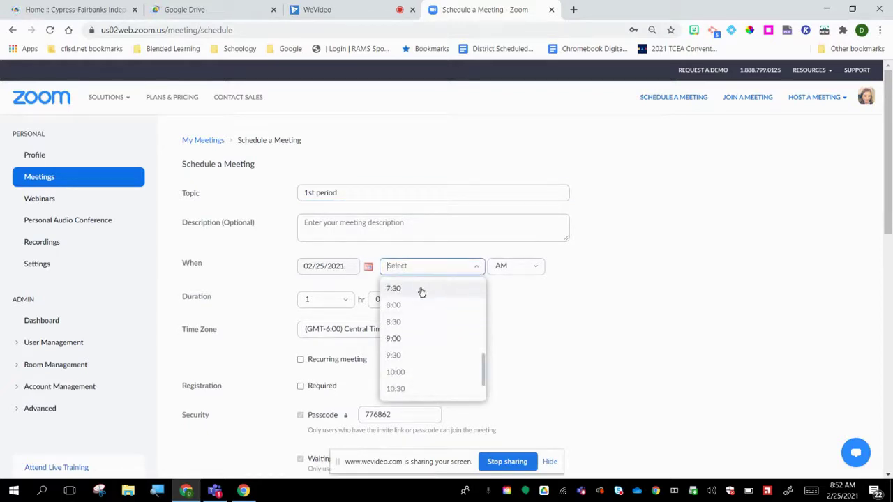
left_click(440, 289)
scroll(417, 300, "down", 3)
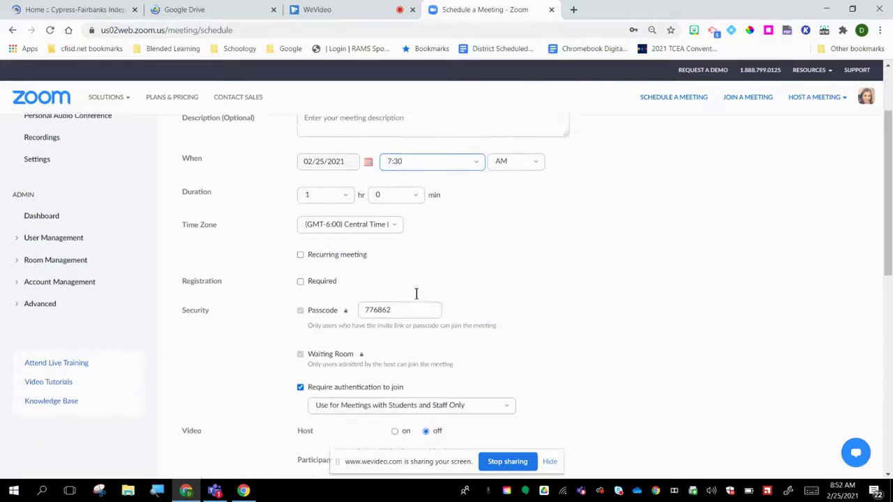
Step: Make the meeting recur daily, ending by 03/05/2021 for 9 occurrences
left_click(301, 244)
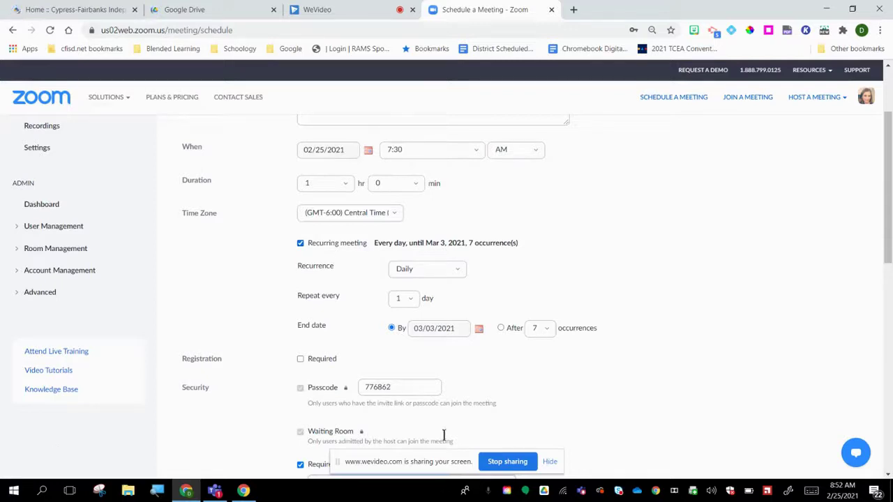
left_click(460, 274)
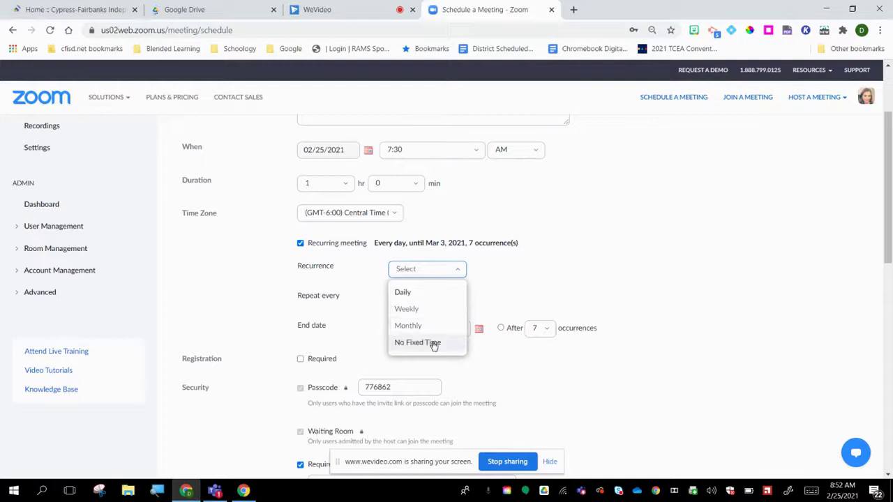
left_click(405, 292)
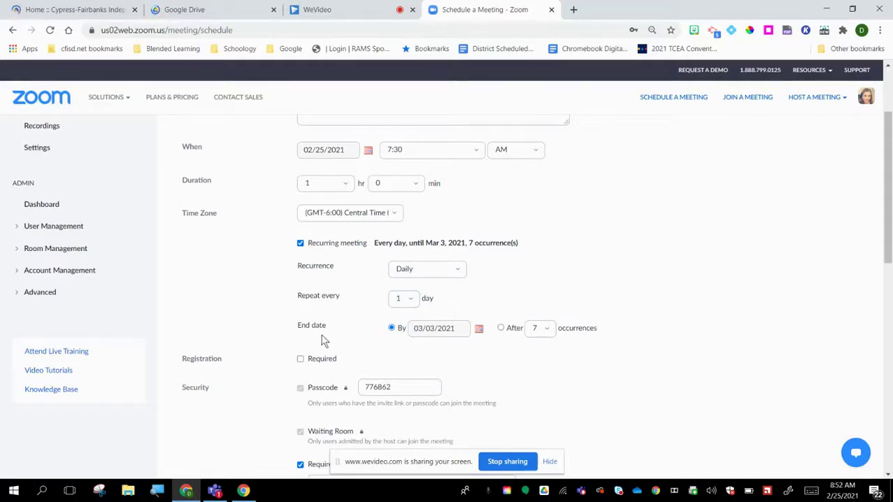
left_click(479, 330)
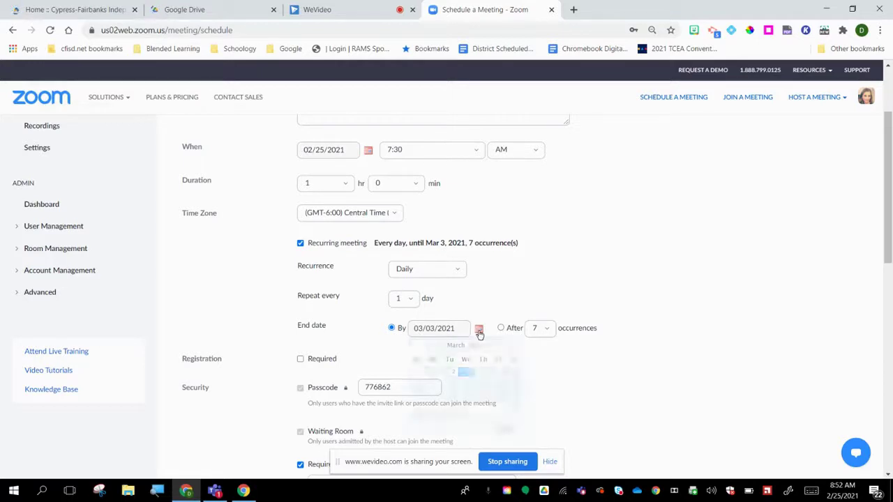
left_click(501, 371)
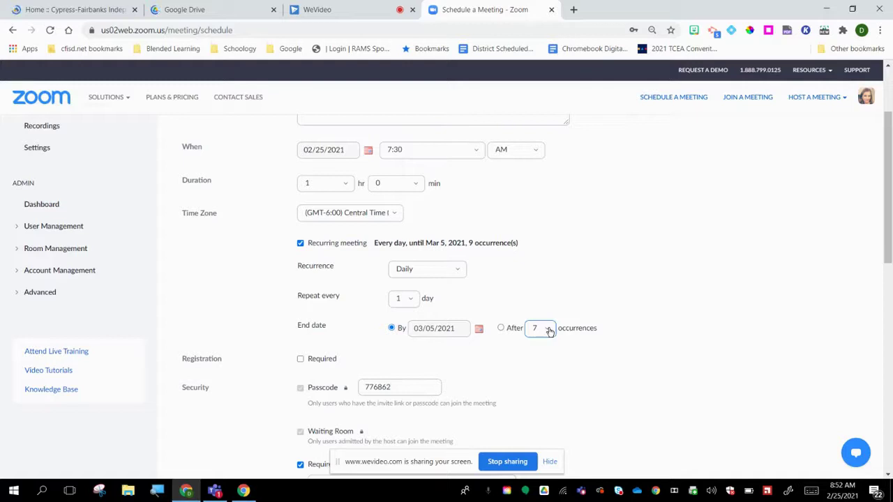
left_click(501, 328)
left_click(547, 332)
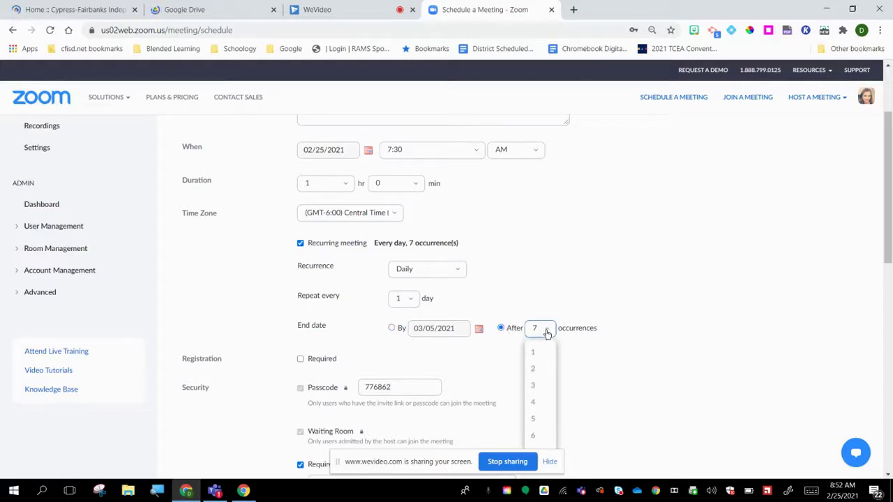
left_click(547, 333)
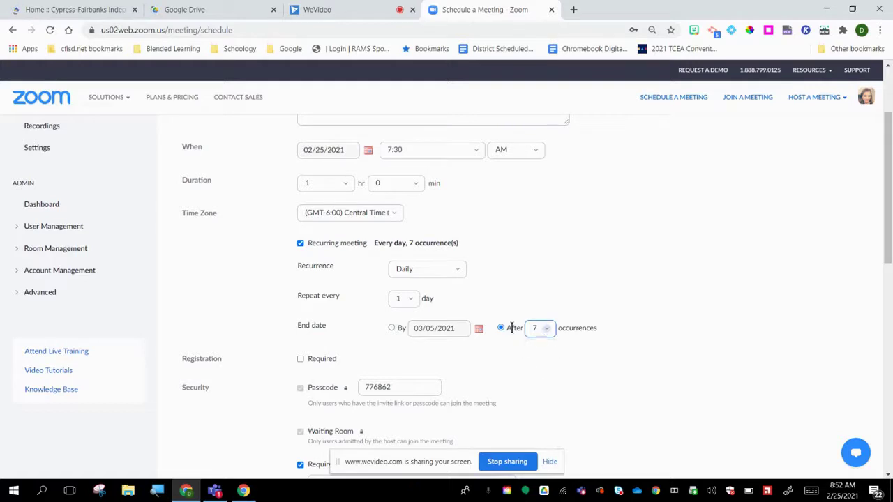
left_click(391, 328)
scroll(519, 304, "down", 3)
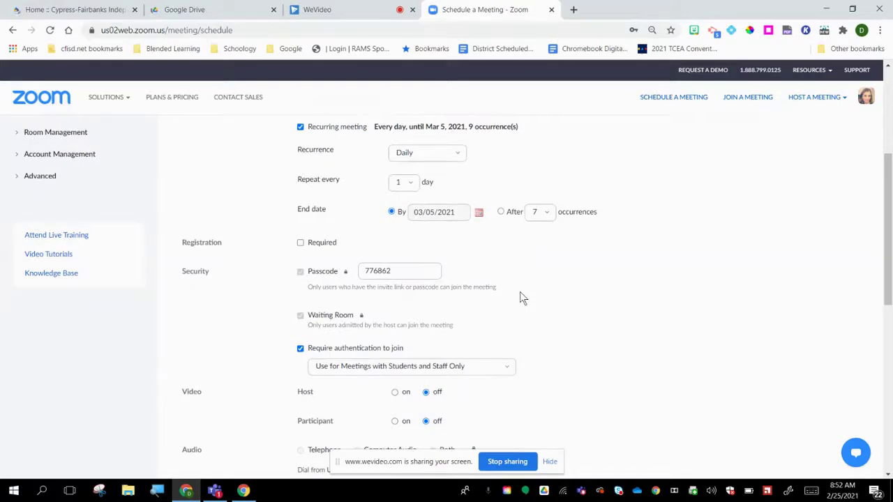
scroll(541, 293, "down", 1)
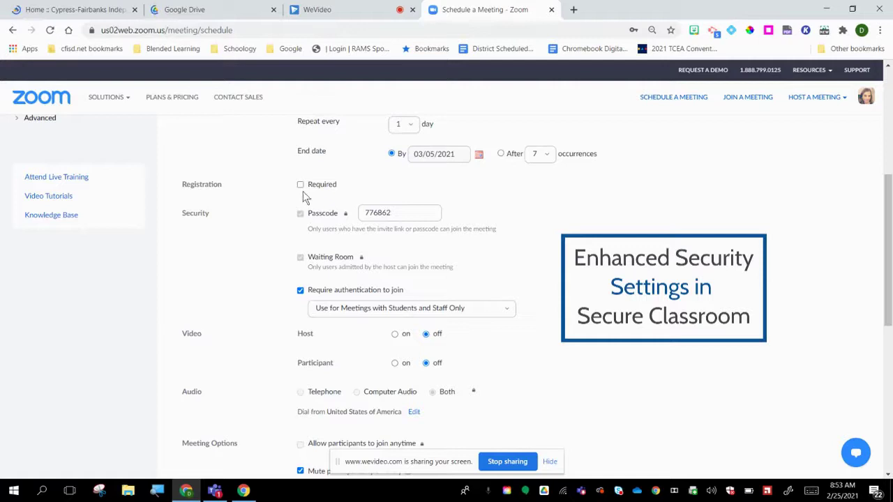
scroll(458, 170, "down", 1)
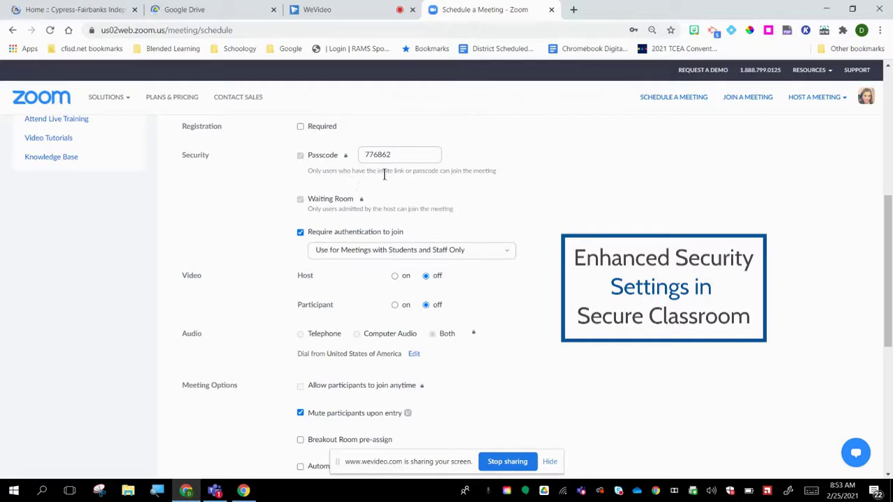
left_click(401, 155)
Step: Erase the auto-generated meeting passcode and enter a custom word as the new passcode
key("BackSpace")
key("BackSpace")
key("BackSpace")
key("BackSpace")
key("BackSpace")
key("BackSpace")
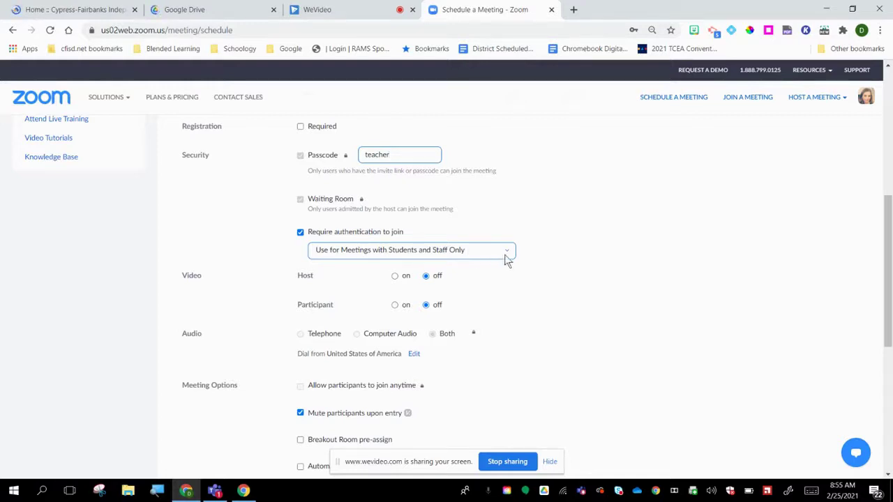
Step: Set the required join authentication to 'Use for Meetings with Parents and the Public'
left_click(510, 253)
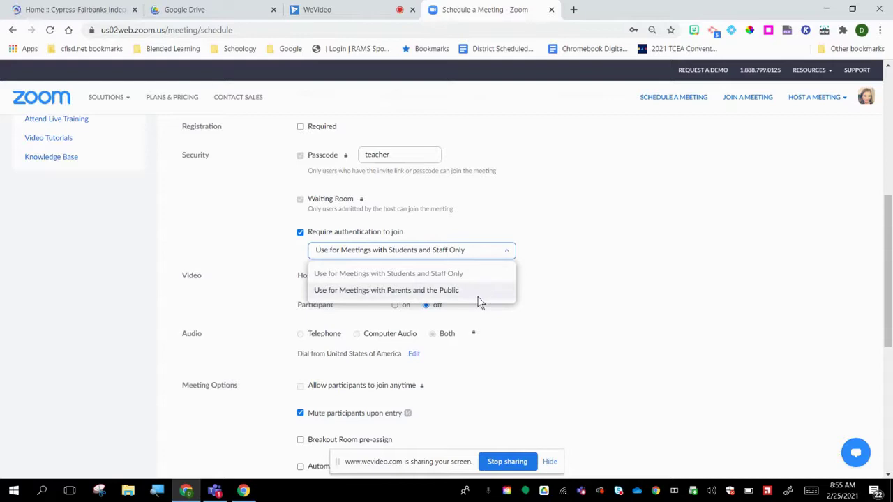
left_click(412, 291)
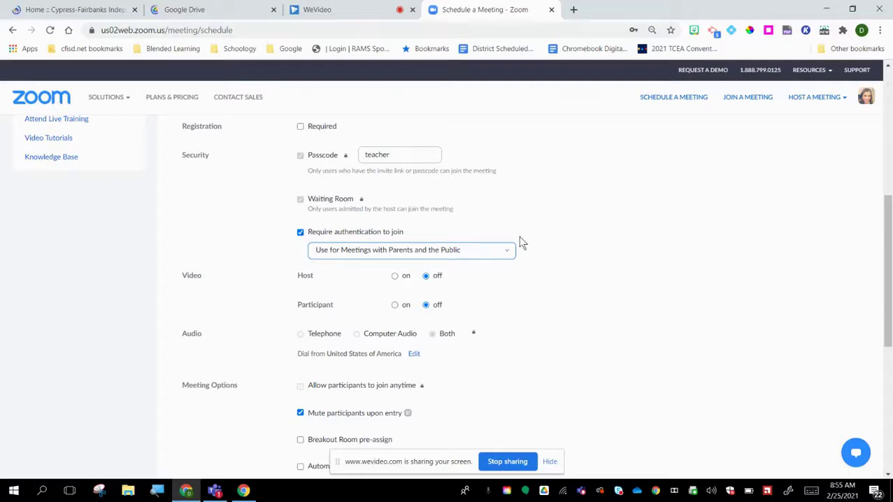
Step: Change the required join authentication to students and staff only
left_click(300, 232)
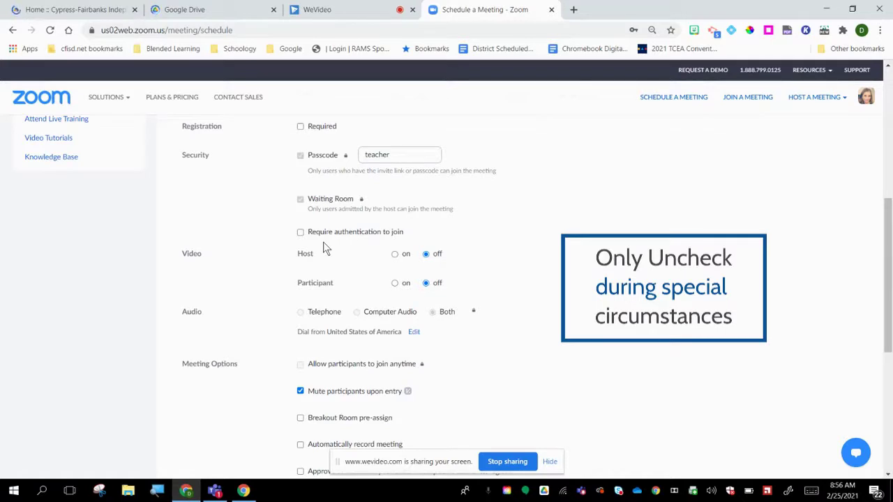
left_click(301, 233)
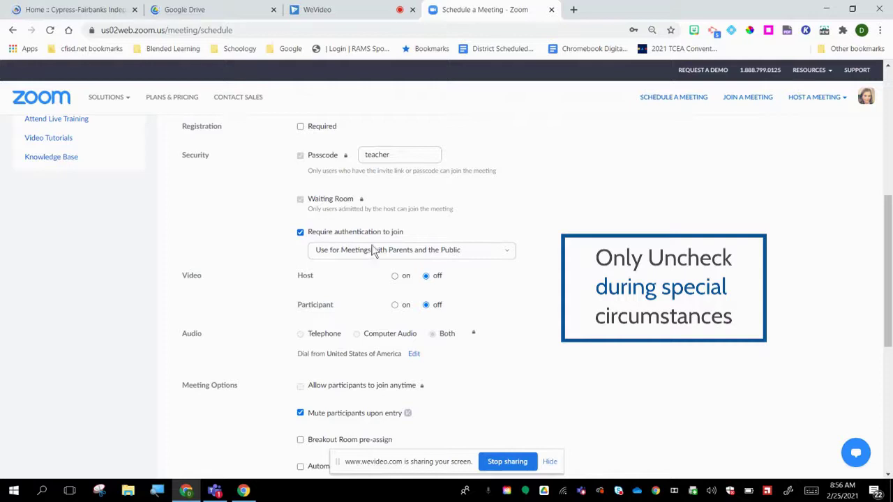
left_click(510, 253)
left_click(460, 273)
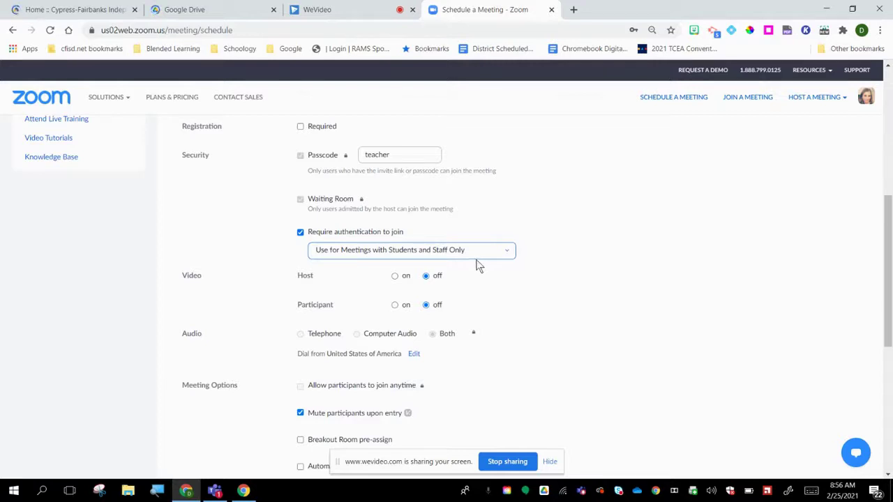
Step: Save the scheduled 1st period meeting
scroll(489, 262, "down", 1)
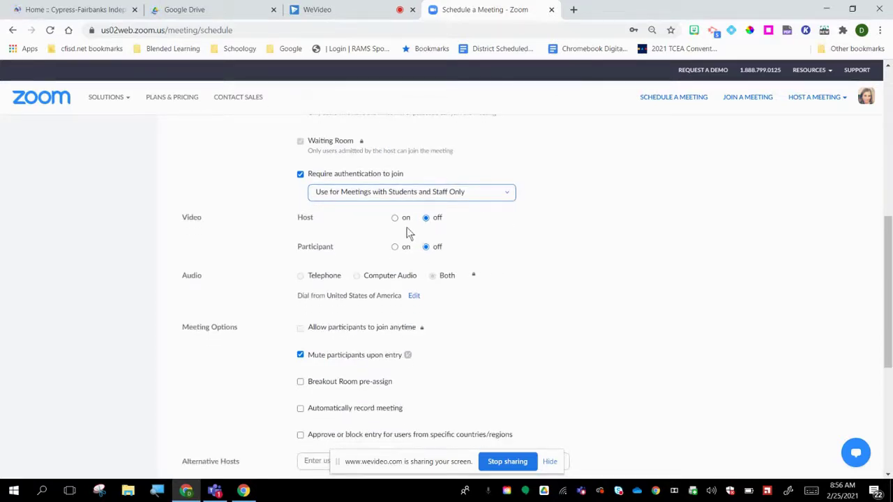
scroll(484, 233, "down", 1)
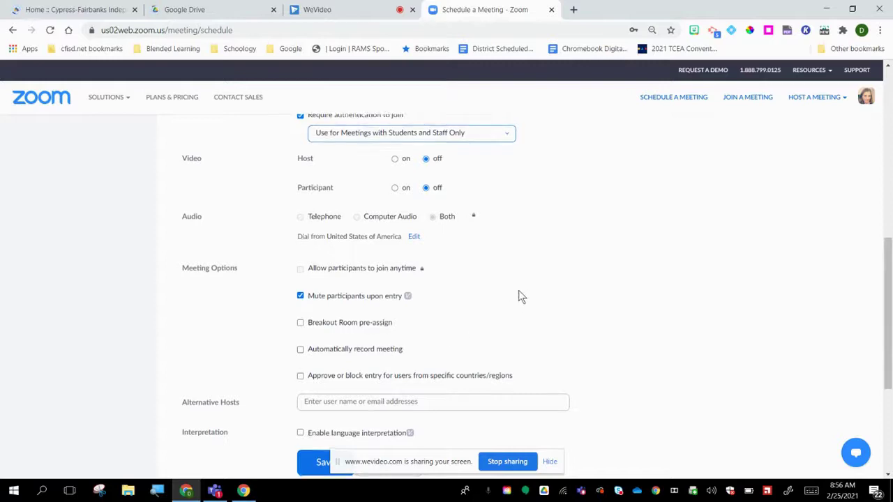
scroll(518, 290, "down", 2)
left_click(326, 346)
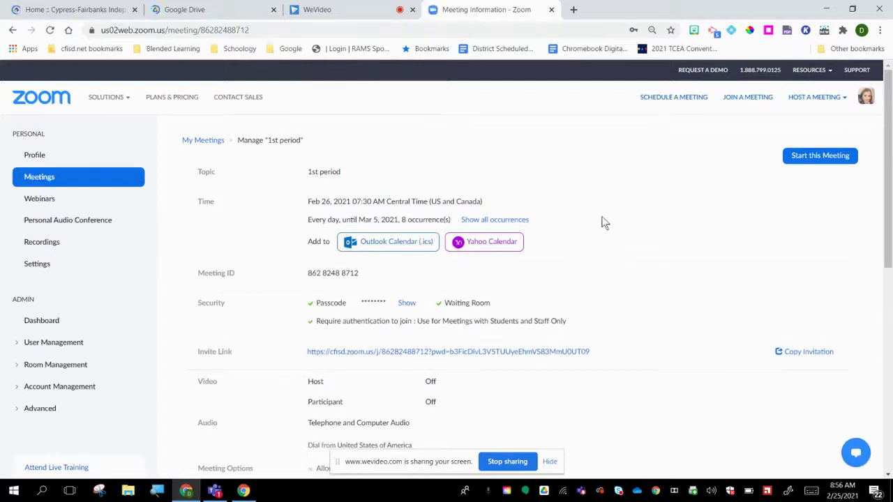
Step: Reveal the saved meeting's passcode and review its invite link and settings
scroll(730, 216, "down", 3)
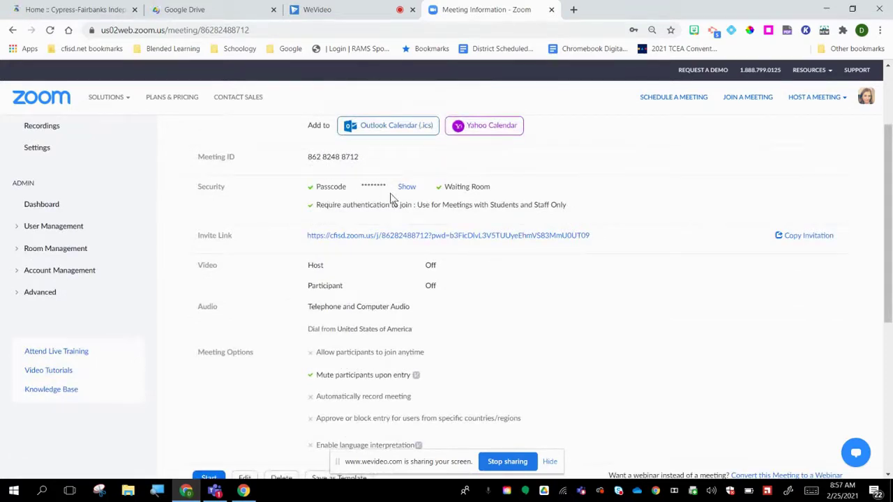
left_click(407, 187)
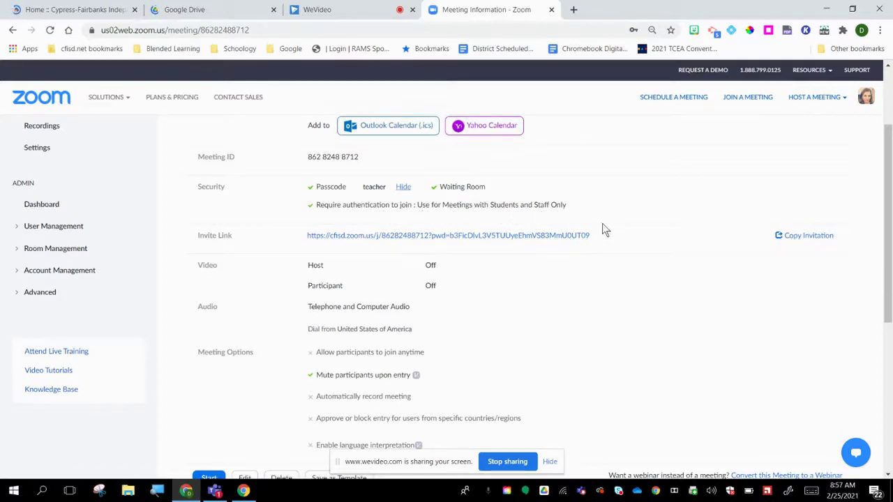
left_click_drag(602, 234, 304, 244)
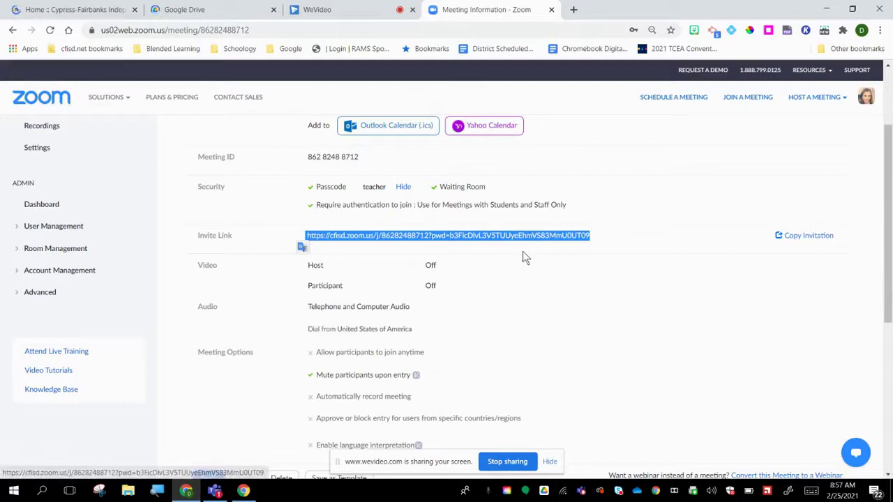
left_click(618, 245)
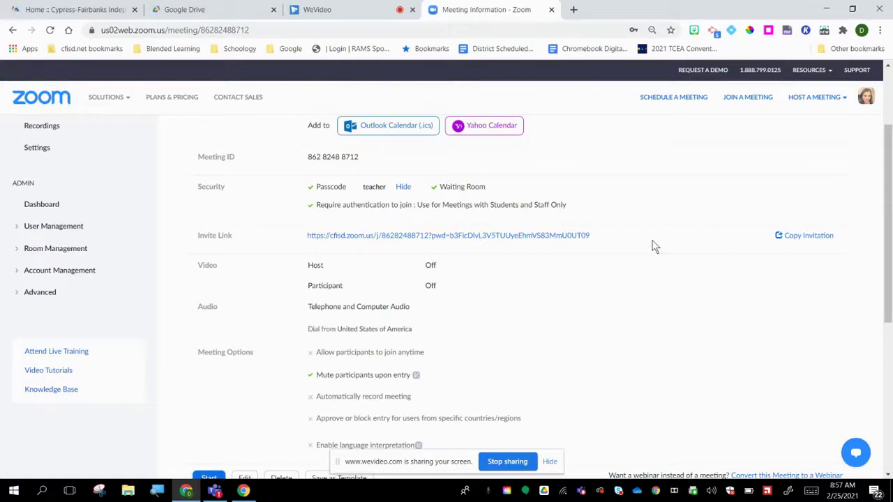
scroll(418, 281, "down", 2)
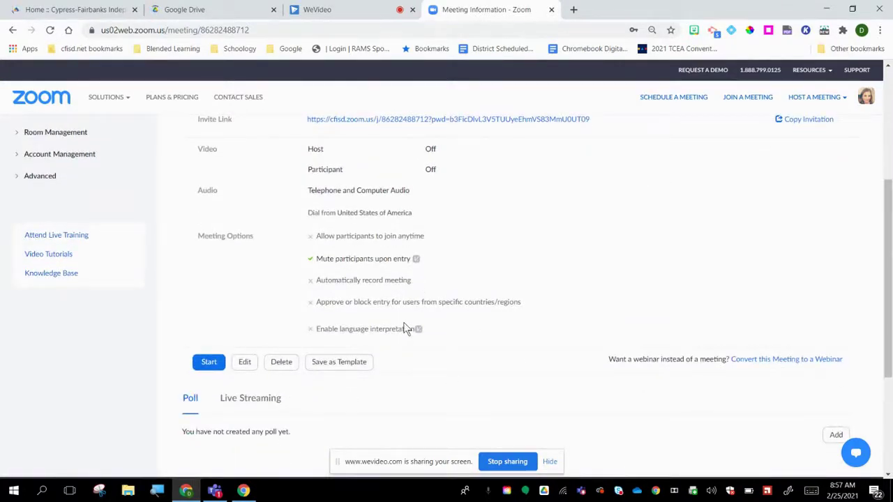
left_click(245, 362)
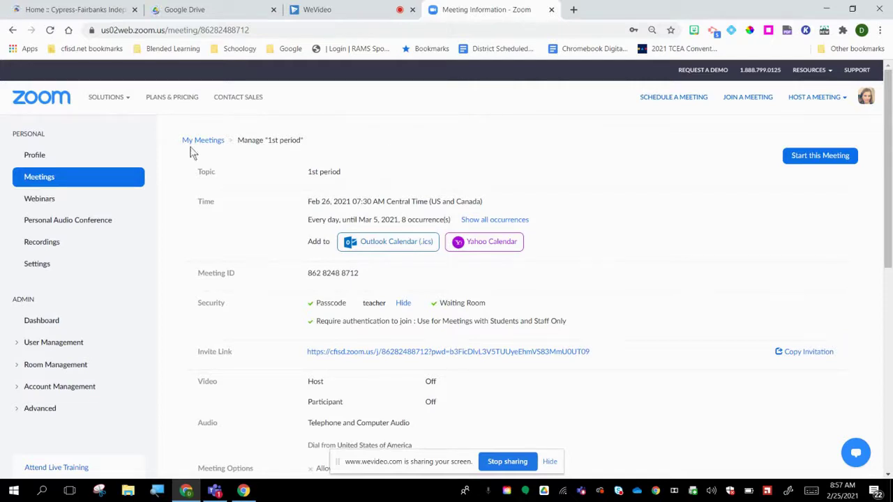
Step: Go to Meetings and scroll through the upcoming 1st period occurrences at 07:30–08:30 AM
left_click(31, 183)
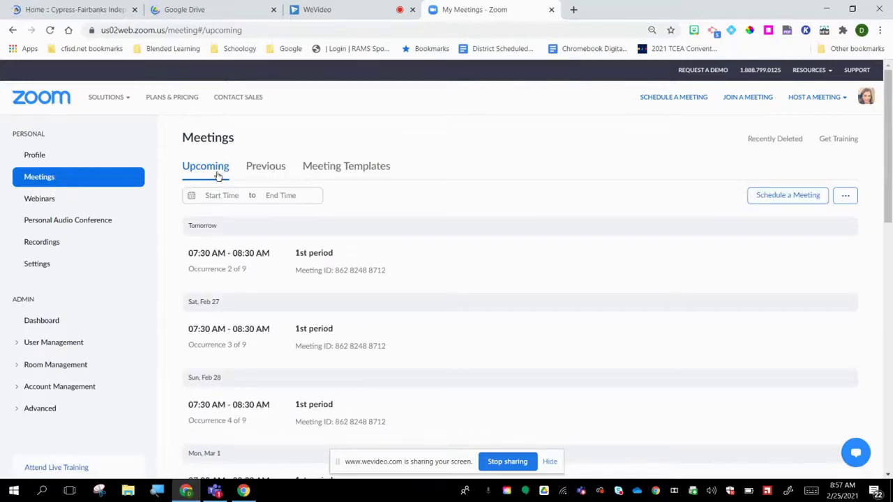
scroll(241, 205, "down", 3)
scroll(250, 234, "down", 2)
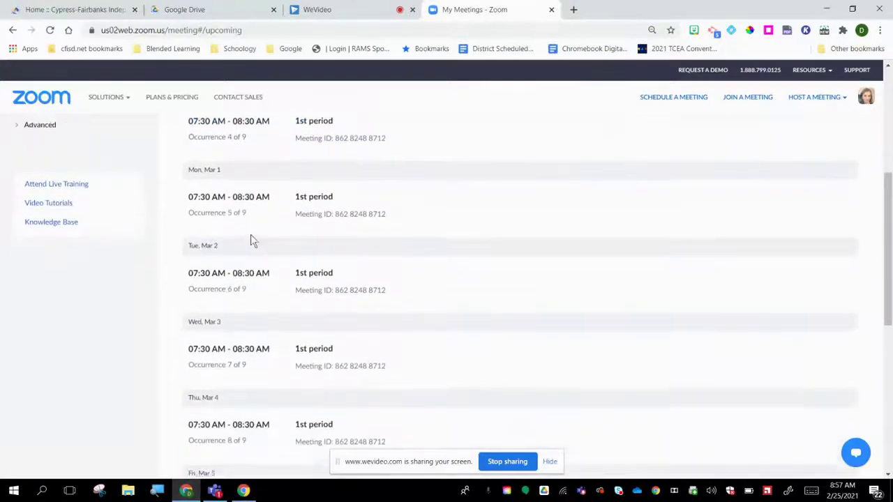
scroll(253, 244, "up", 5)
scroll(252, 243, "up", 1)
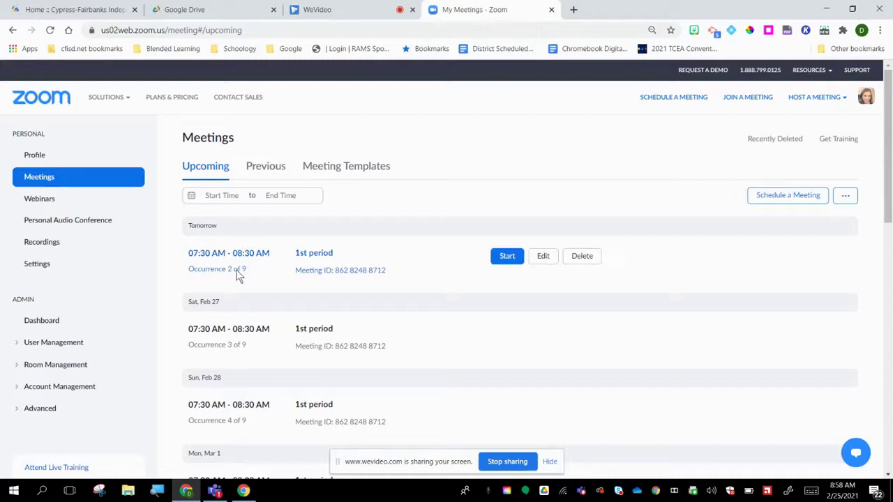
Step: Edit all occurrences of the 1st period meeting series
left_click(544, 258)
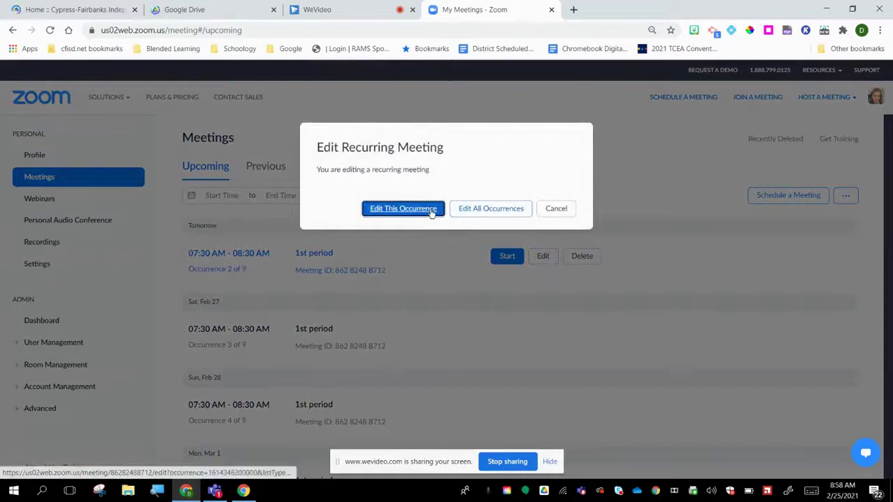
left_click(479, 212)
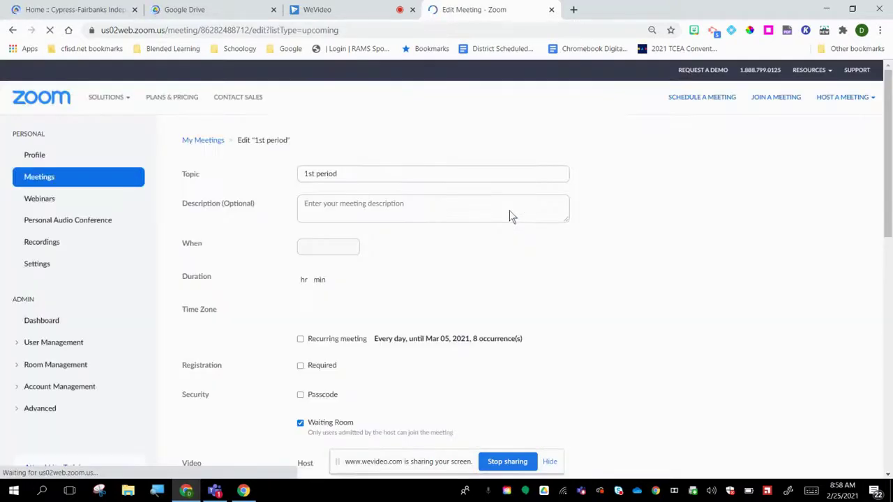
scroll(482, 209, "down", 1)
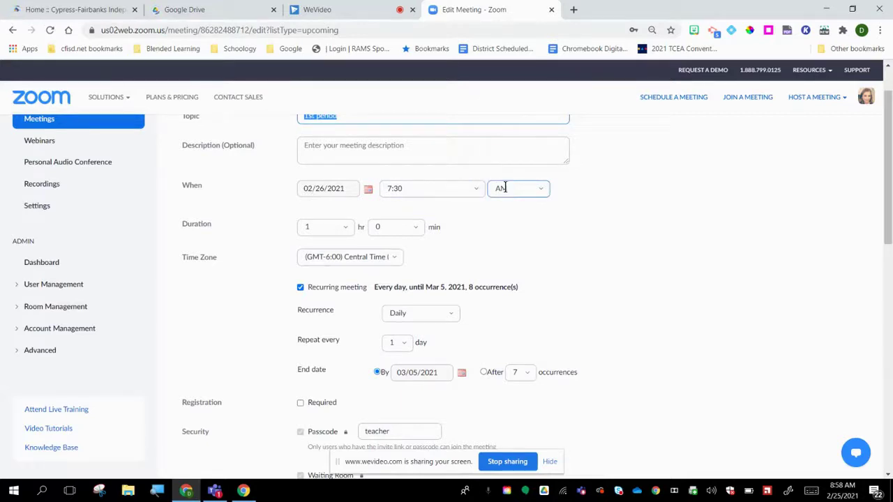
scroll(505, 188, "down", 1)
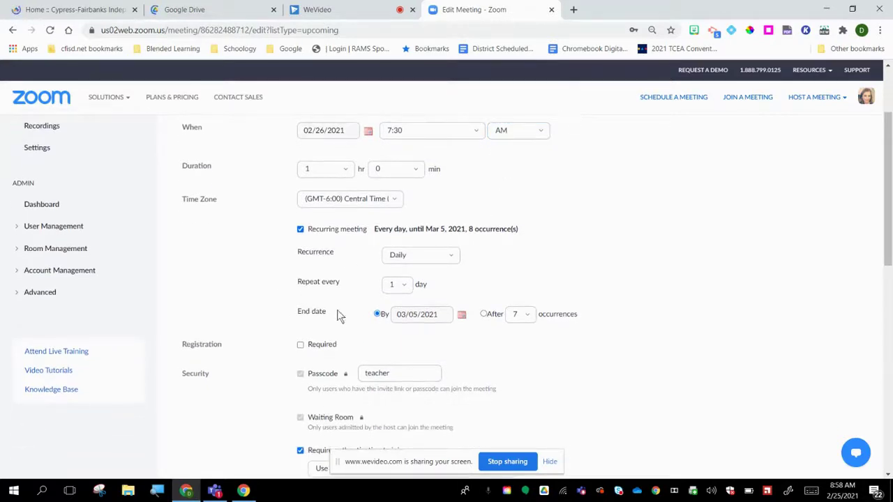
Step: Change the series end date to 03/12/2021 and save the meeting
left_click(462, 316)
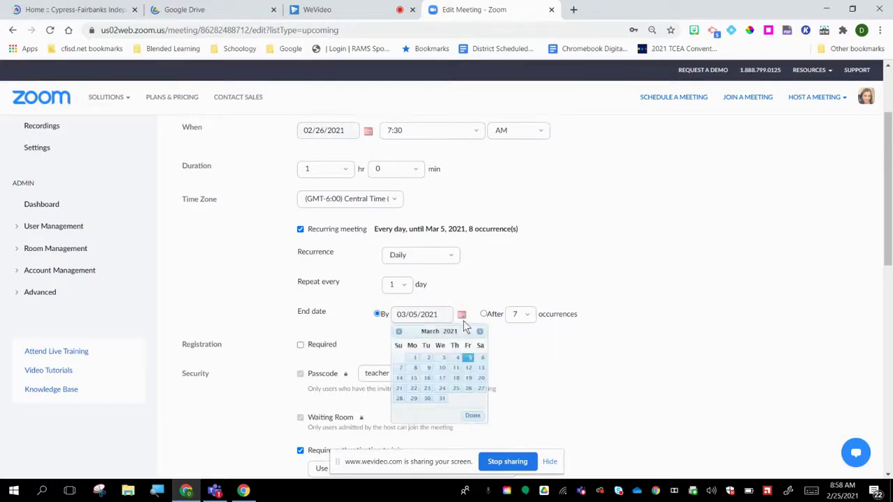
left_click(469, 368)
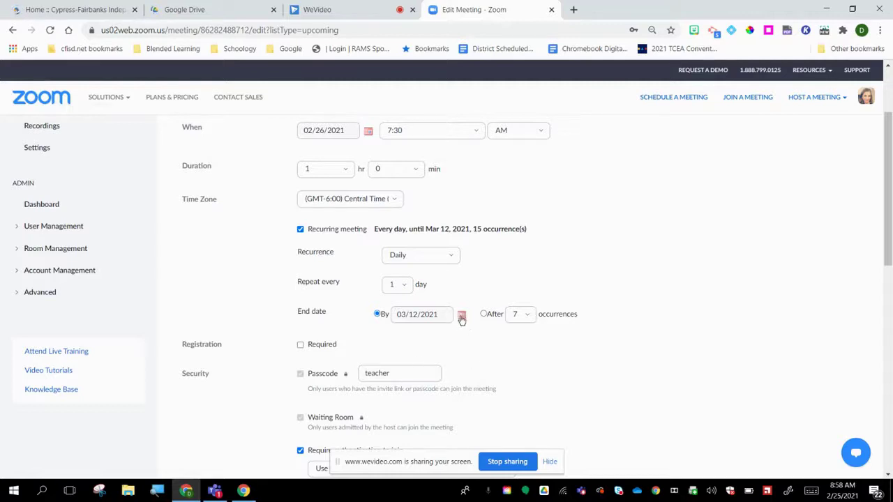
scroll(473, 311, "down", 7)
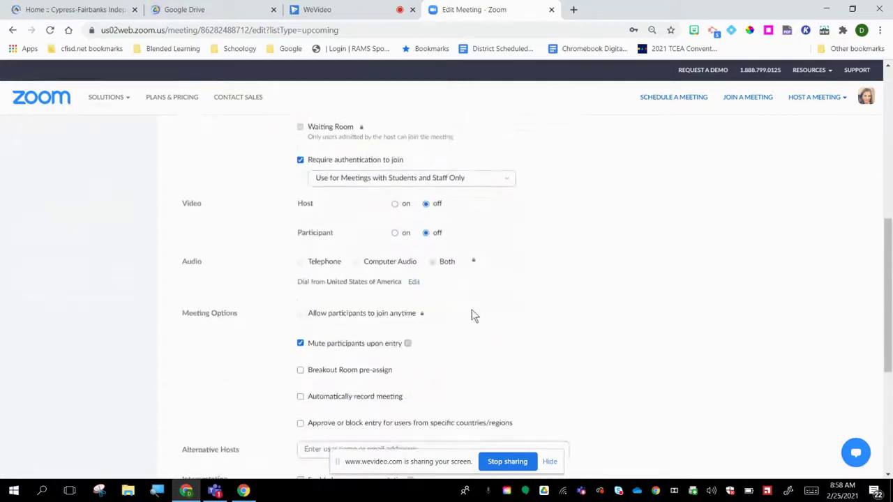
scroll(471, 309, "down", 1)
left_click(329, 342)
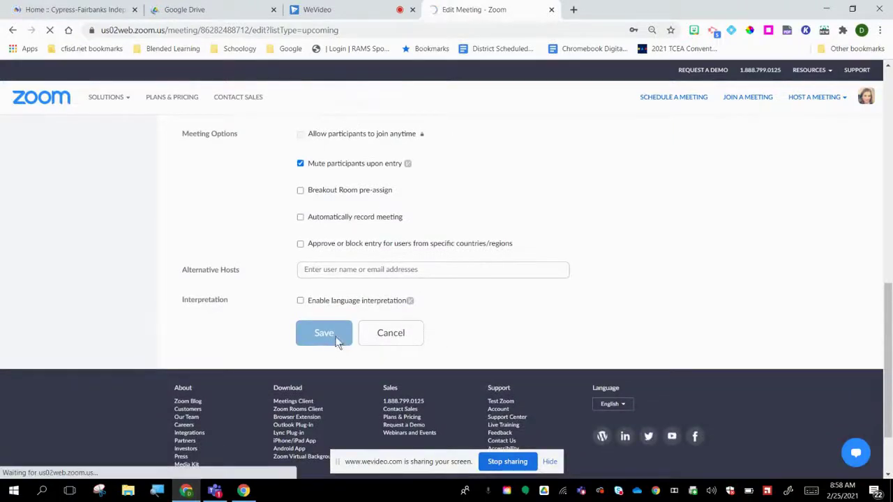